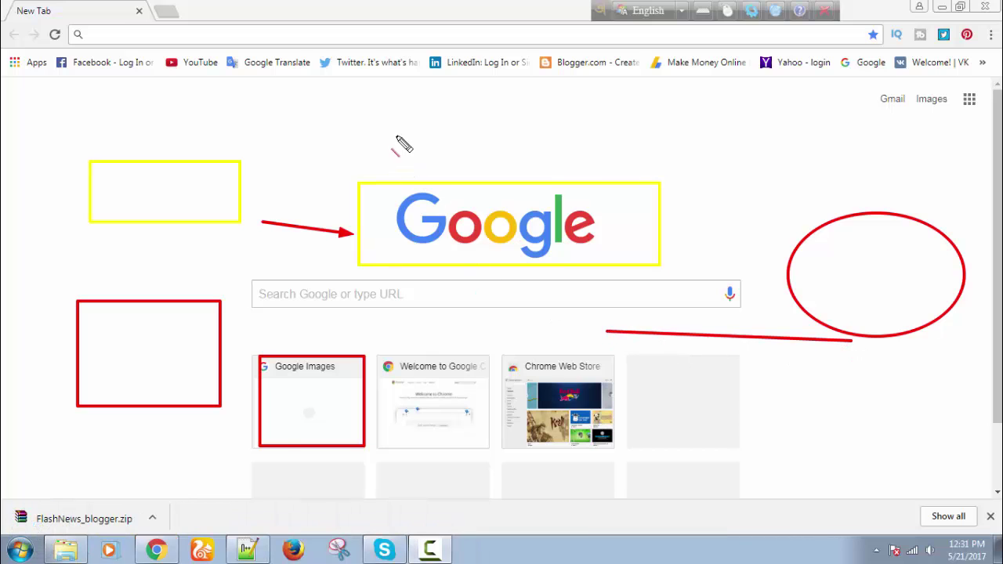
Draw a magenta line above the Google logo and a magenta rectangle beside it, then leave drawing mode
{"action": "left_click_drag", "start_coordinate": [342, 117], "coordinate": [520, 164]}
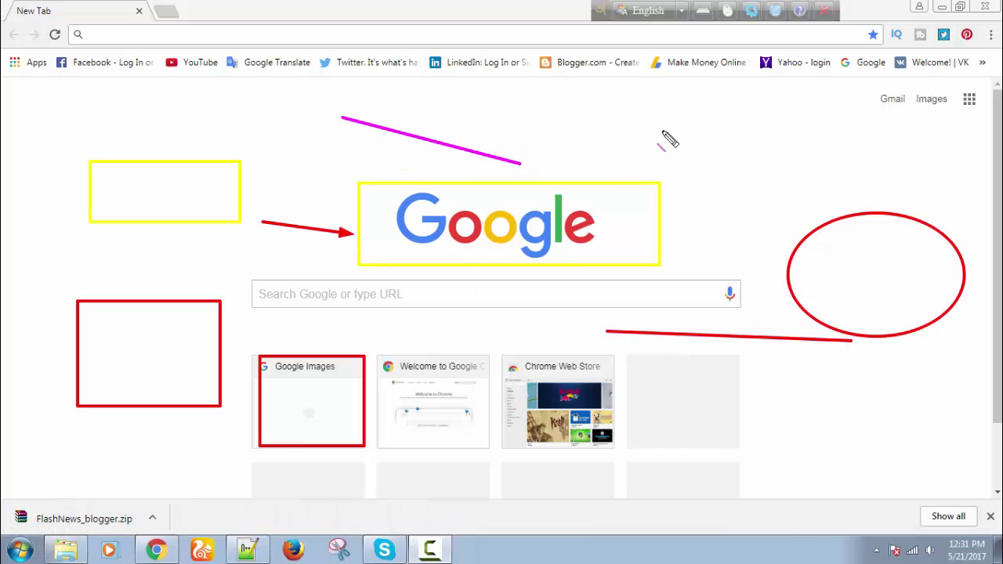
{"action": "left_click_drag", "start_coordinate": [681, 129], "coordinate": [635, 108]}
{"action": "left_click_drag", "start_coordinate": [737, 146], "coordinate": [840, 177]}
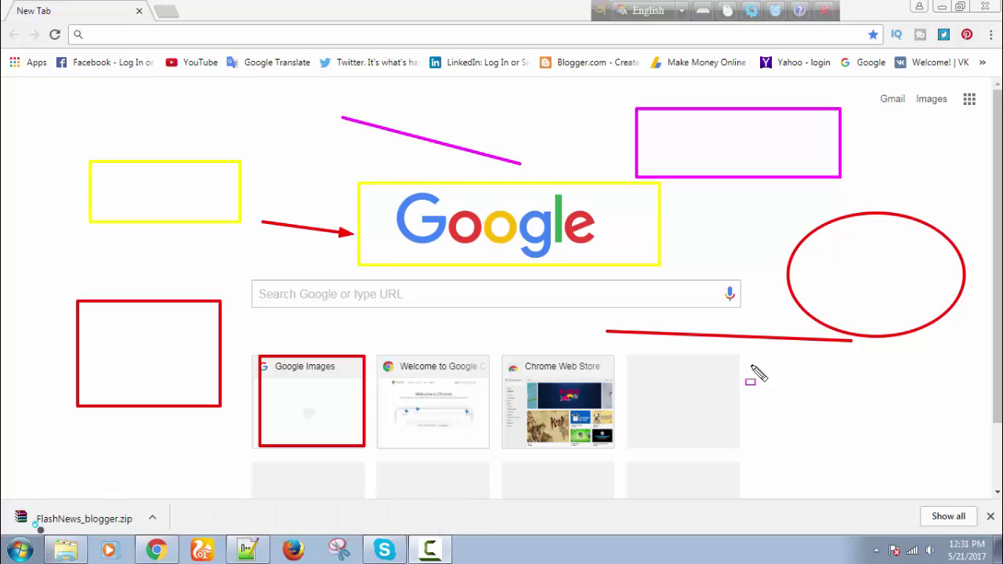
{"action": "key", "text": "Escape"}
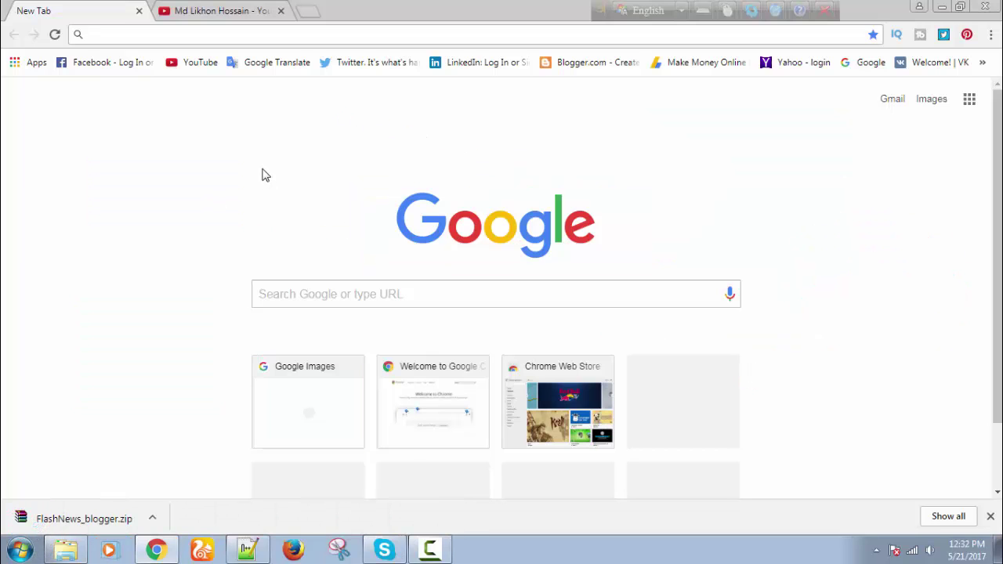
Switch to the open YouTube channel page and draw a frame around its Subscribe button
{"action": "left_click", "coordinate": [221, 11]}
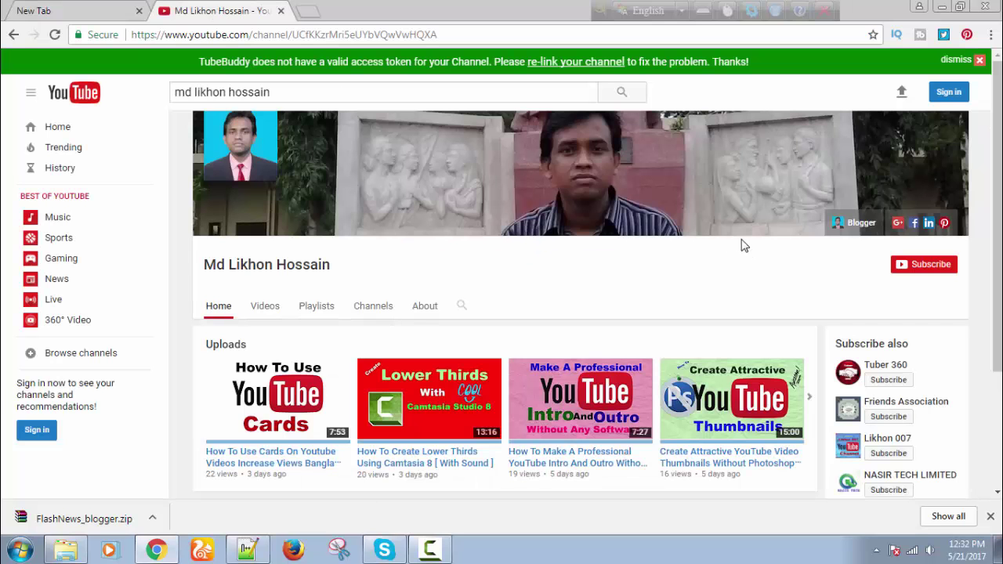
{"action": "left_click_drag", "start_coordinate": [869, 246], "coordinate": [976, 290]}
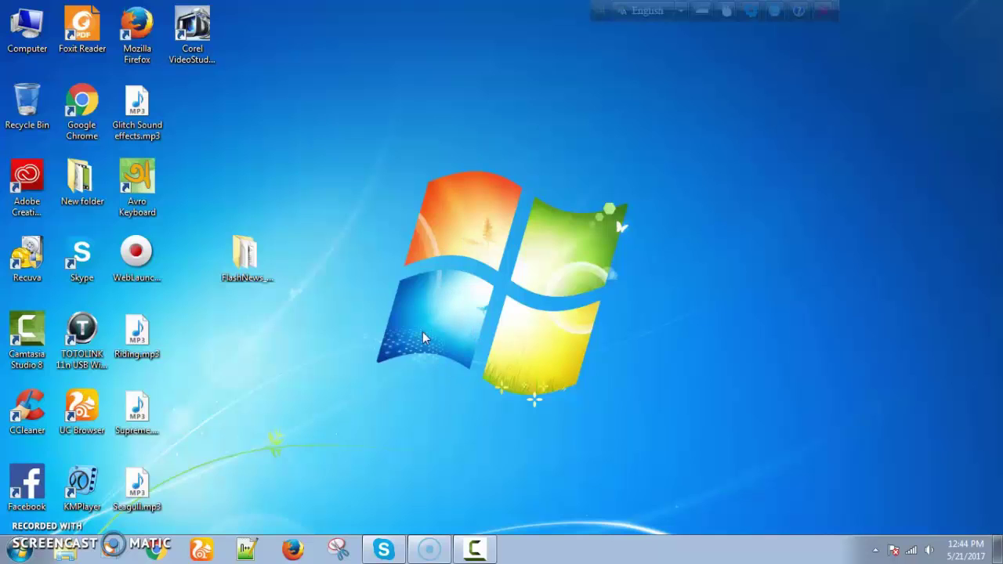
Bring up the Camtasia recorder and open the hotkey settings in its Tools Options
{"action": "left_click", "coordinate": [476, 549]}
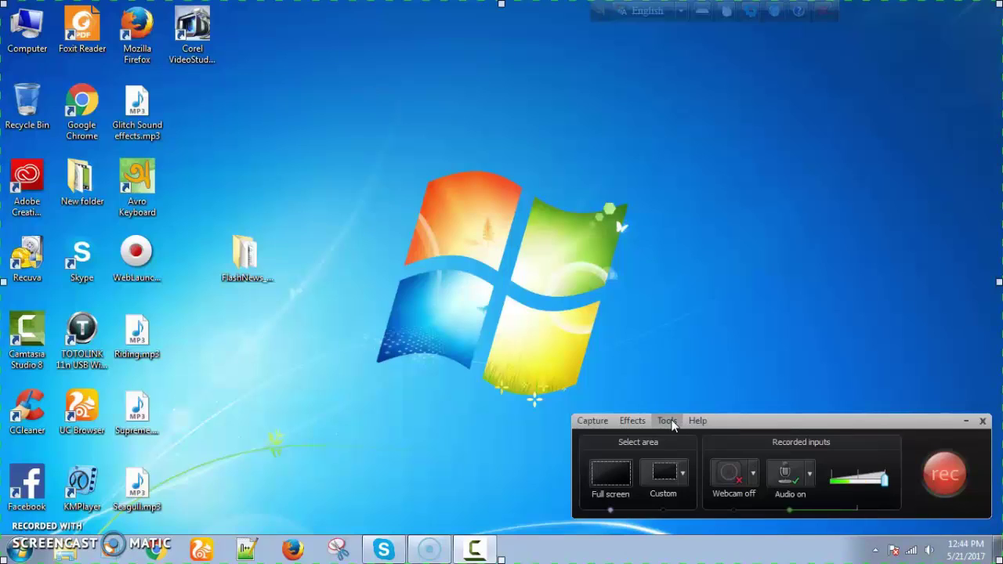
{"action": "left_click", "coordinate": [668, 421]}
{"action": "left_click", "coordinate": [683, 509]}
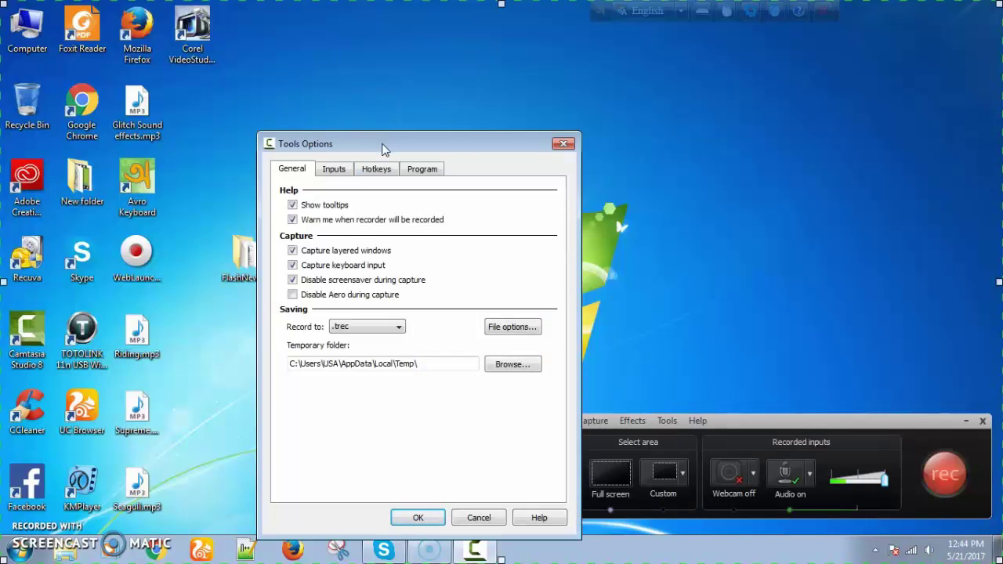
{"action": "left_click_drag", "start_coordinate": [384, 149], "coordinate": [293, 108]}
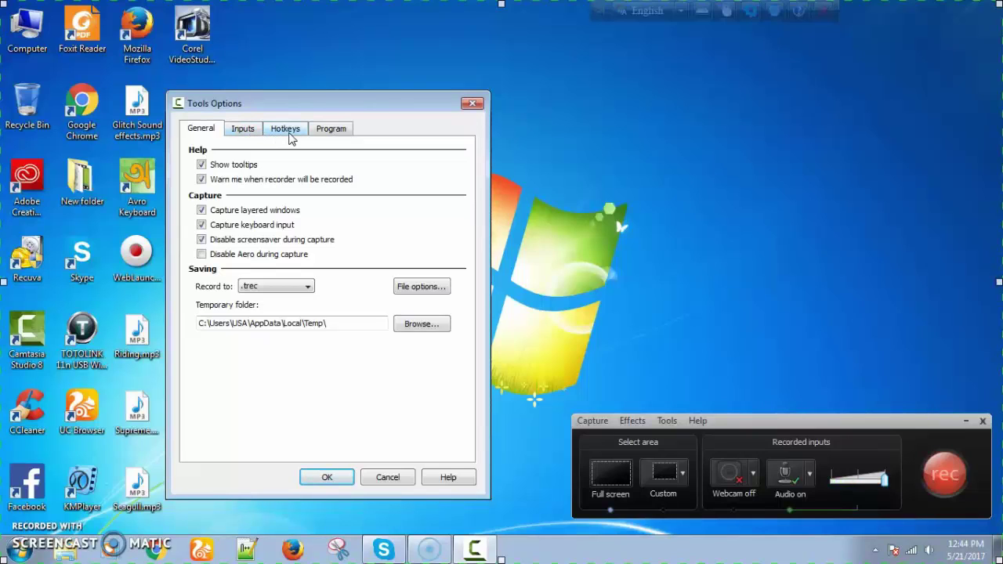
{"action": "left_click", "coordinate": [286, 130]}
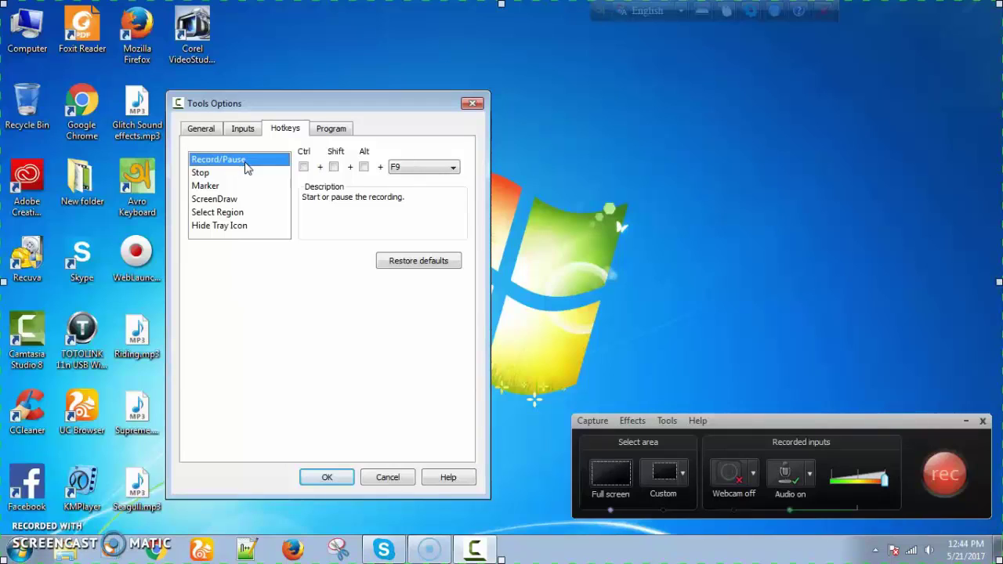
Choose F9 as the Record/Pause hotkey and F10 as the Stop hotkey
{"action": "left_click", "coordinate": [454, 169]}
{"action": "left_click", "coordinate": [423, 285]}
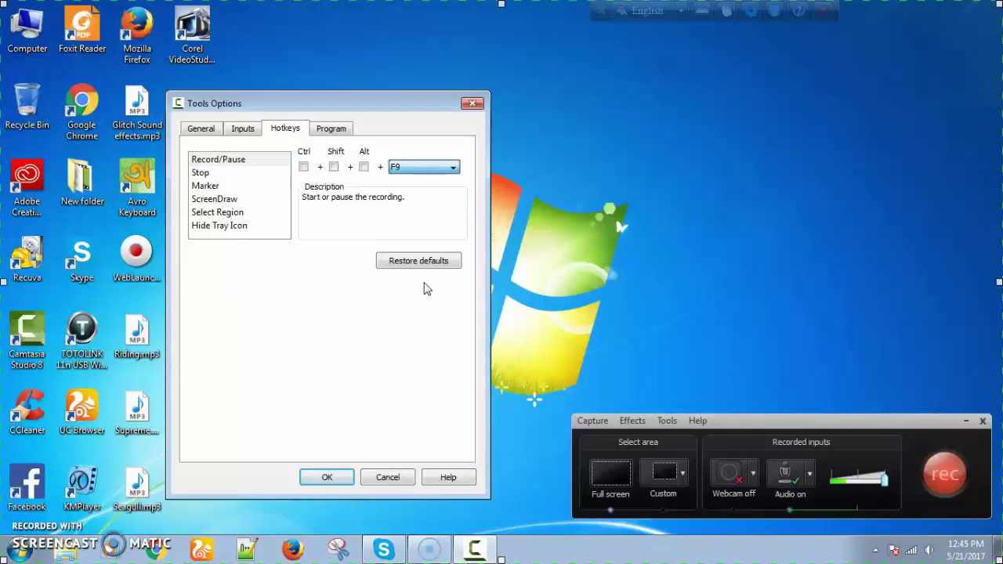
{"action": "left_click", "coordinate": [226, 174]}
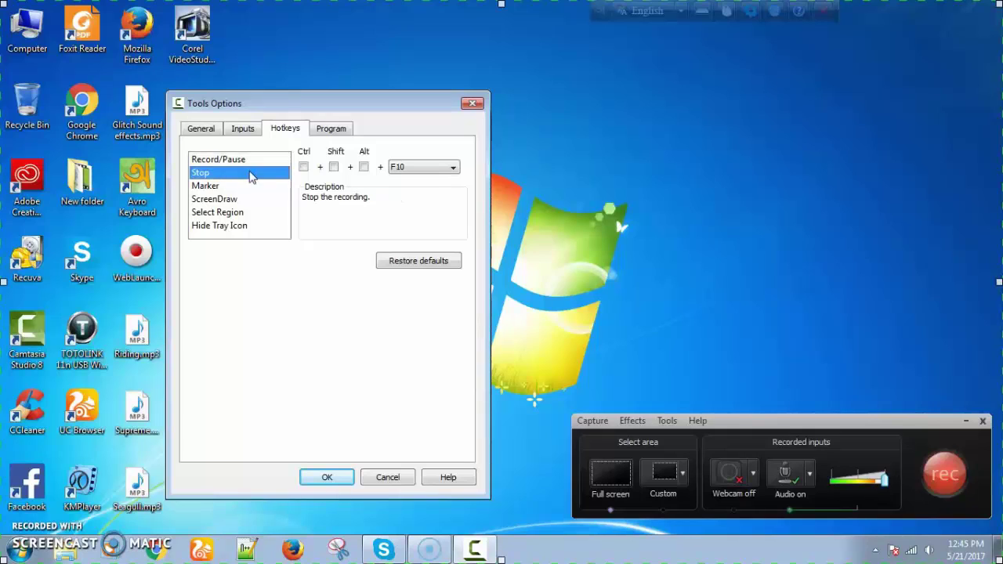
{"action": "left_click", "coordinate": [452, 169]}
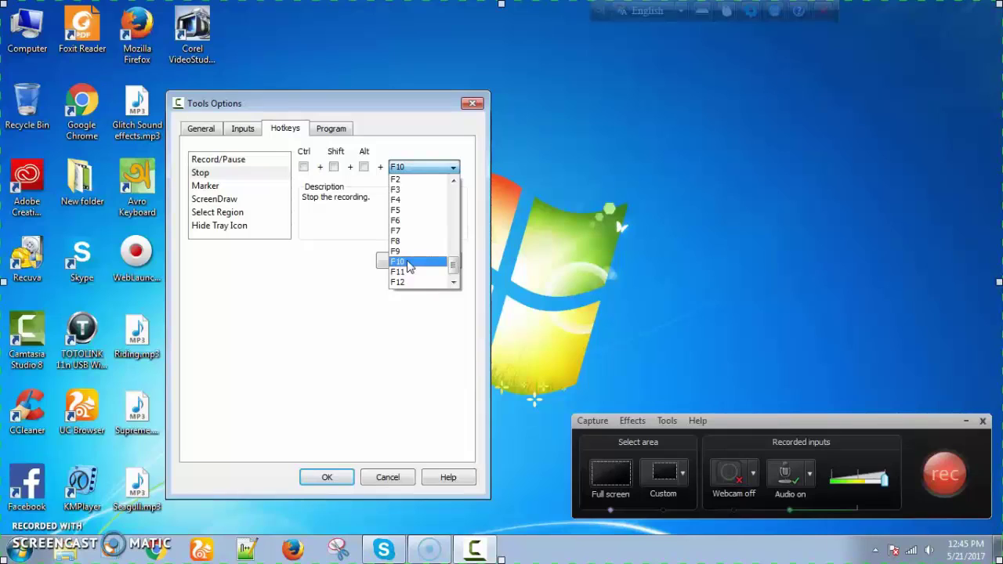
{"action": "left_click", "coordinate": [408, 264]}
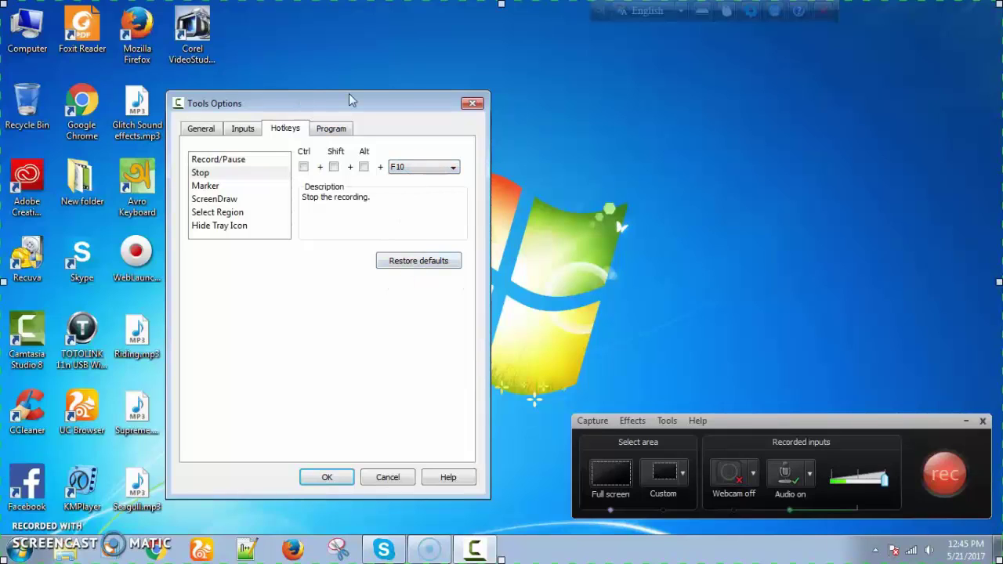
Try the Shift and Alt modifiers on the Marker hotkey and examine its available keys
{"action": "left_click", "coordinate": [214, 186]}
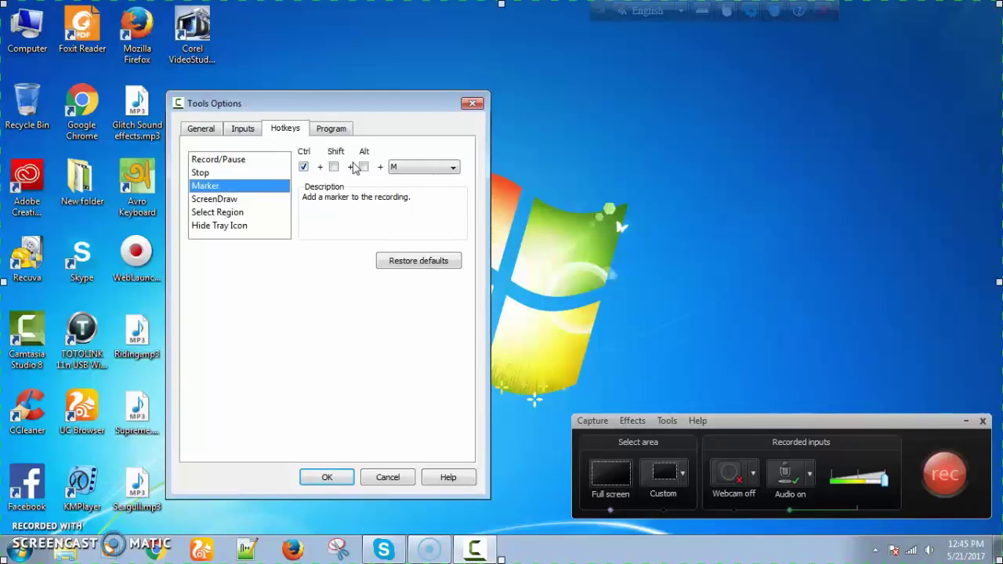
{"action": "left_click_drag", "start_coordinate": [311, 115], "coordinate": [362, 116]}
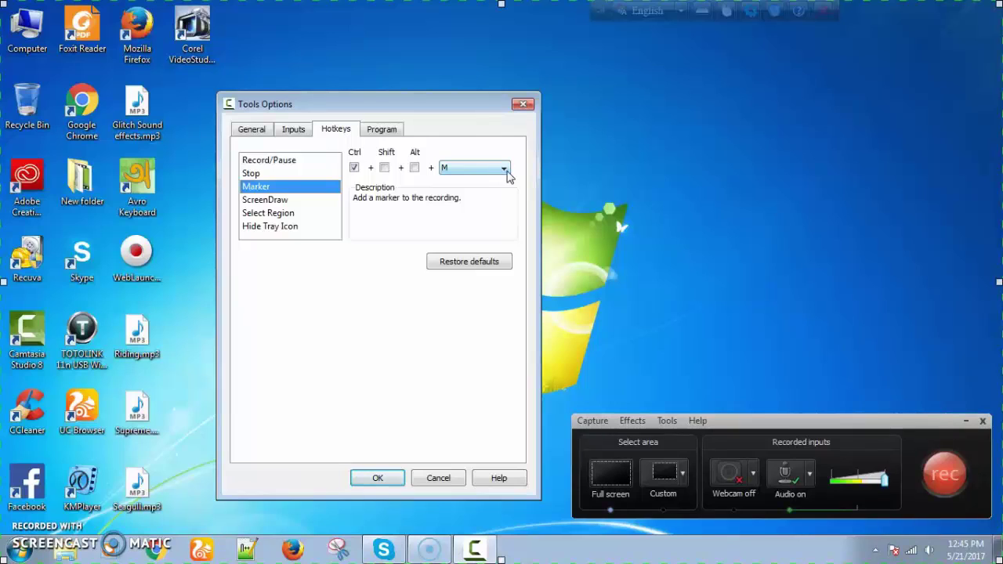
{"action": "left_click", "coordinate": [384, 168]}
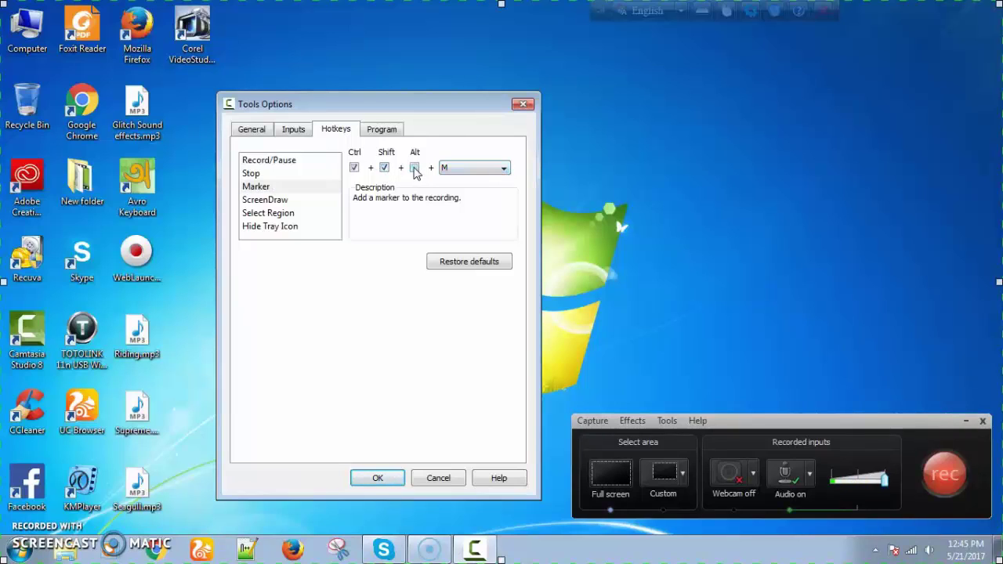
{"action": "left_click", "coordinate": [414, 168]}
{"action": "left_click_drag", "start_coordinate": [410, 114], "coordinate": [376, 107]}
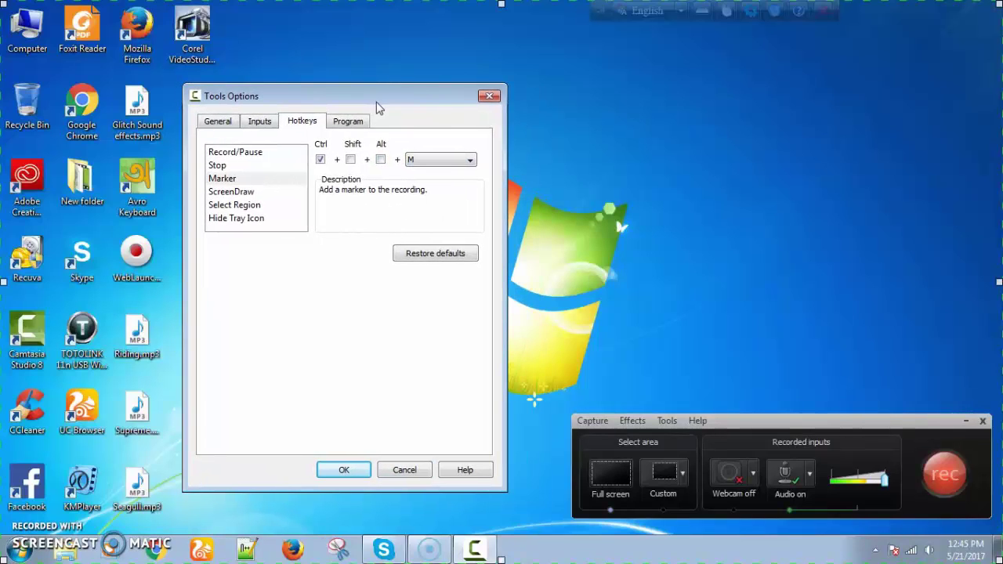
{"action": "left_click", "coordinate": [471, 162]}
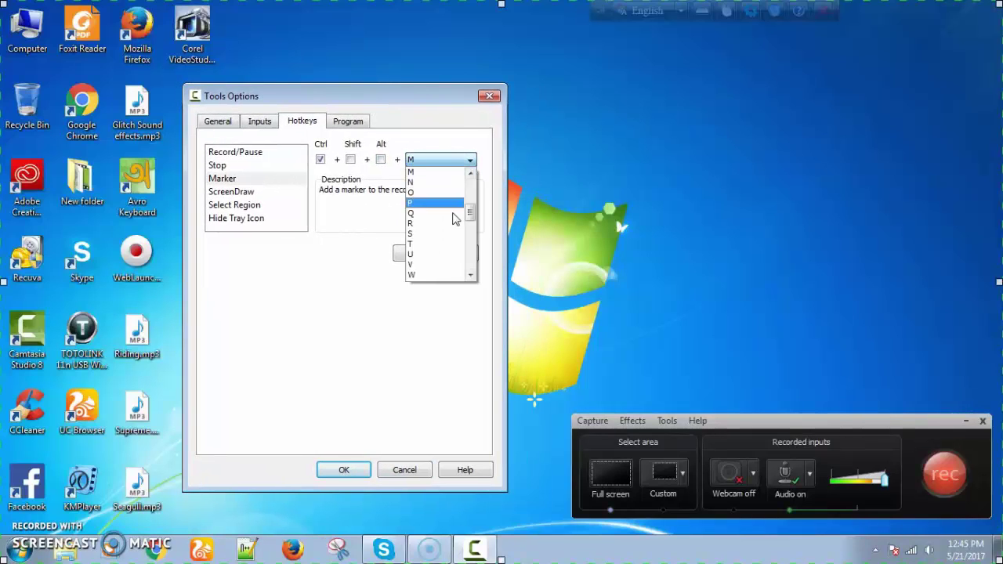
{"action": "left_click", "coordinate": [470, 162]}
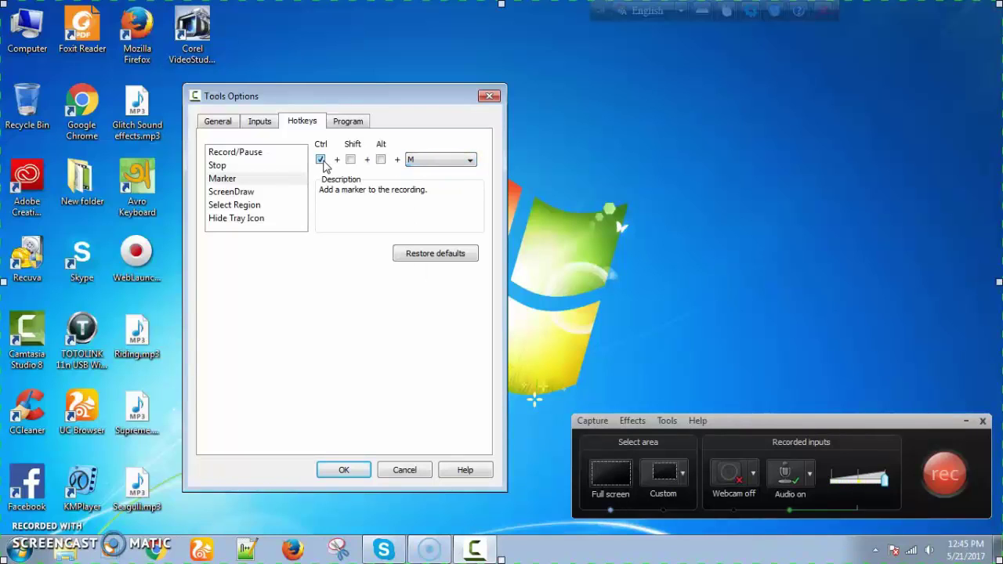
{"action": "left_click_drag", "start_coordinate": [323, 103], "coordinate": [381, 103]}
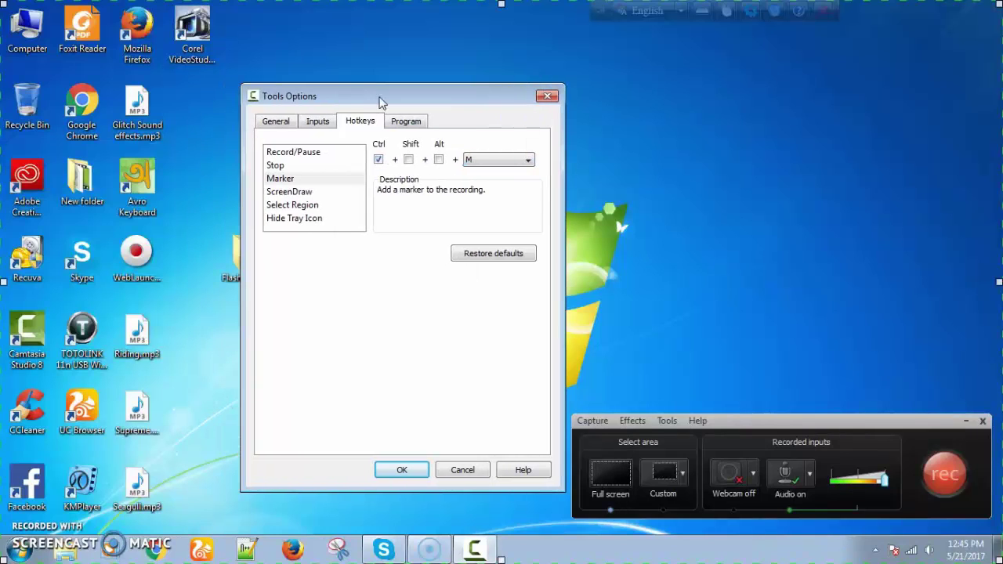
Set the ScreenDraw hotkey to Ctrl+D without Shift and save the options
{"action": "left_click", "coordinate": [305, 194]}
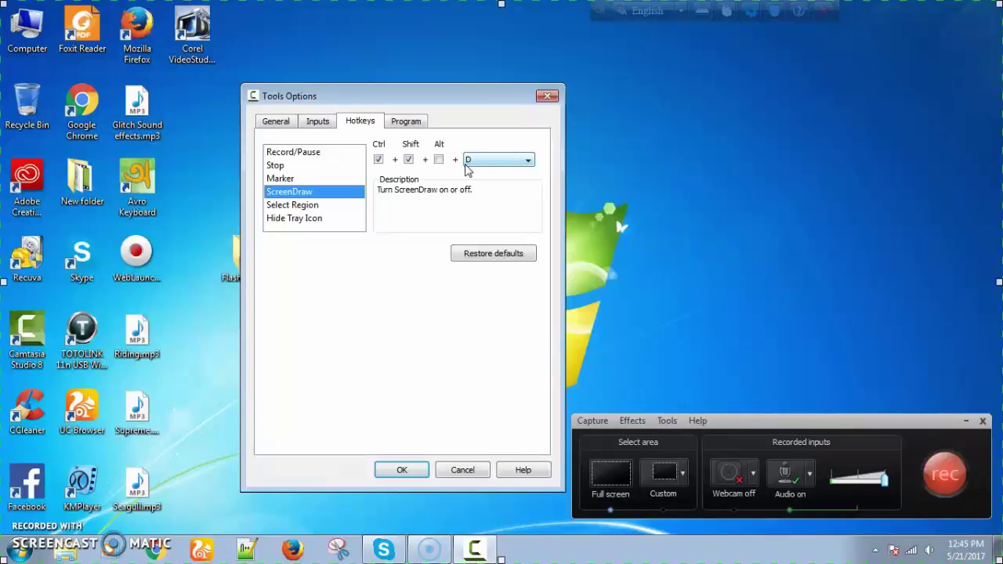
{"action": "left_click", "coordinate": [525, 166]}
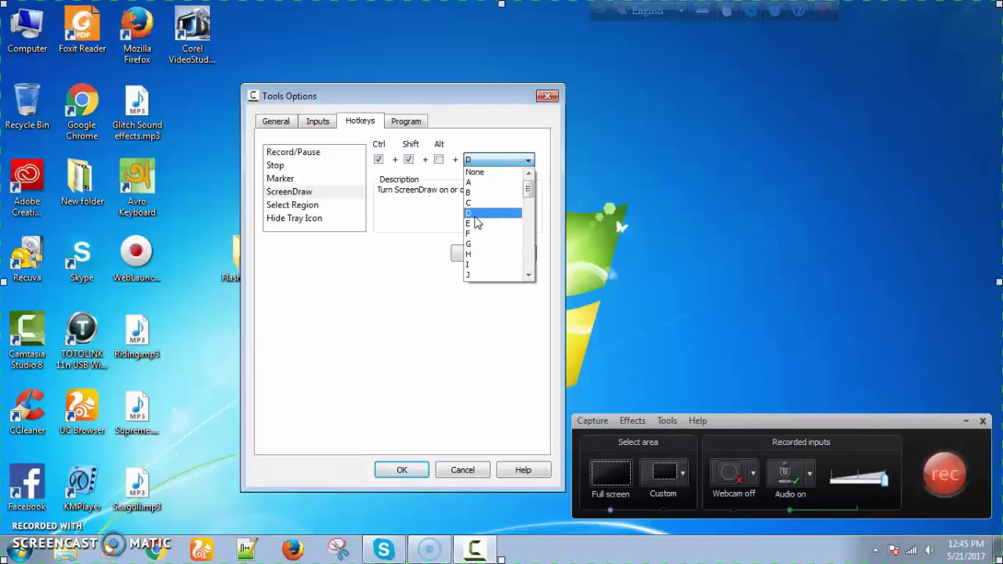
{"action": "left_click", "coordinate": [471, 214]}
{"action": "left_click", "coordinate": [409, 160]}
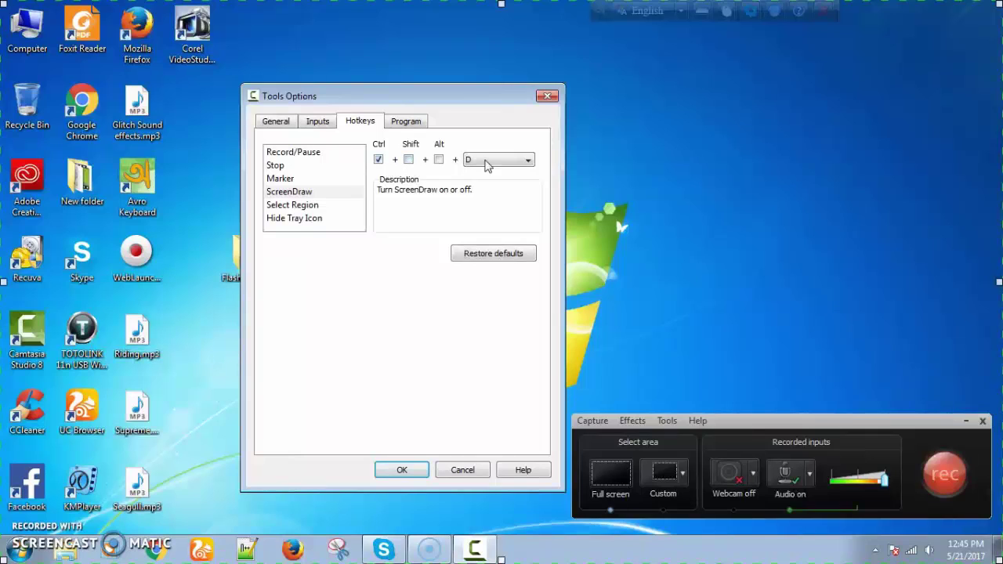
{"action": "left_click_drag", "start_coordinate": [452, 100], "coordinate": [504, 93]}
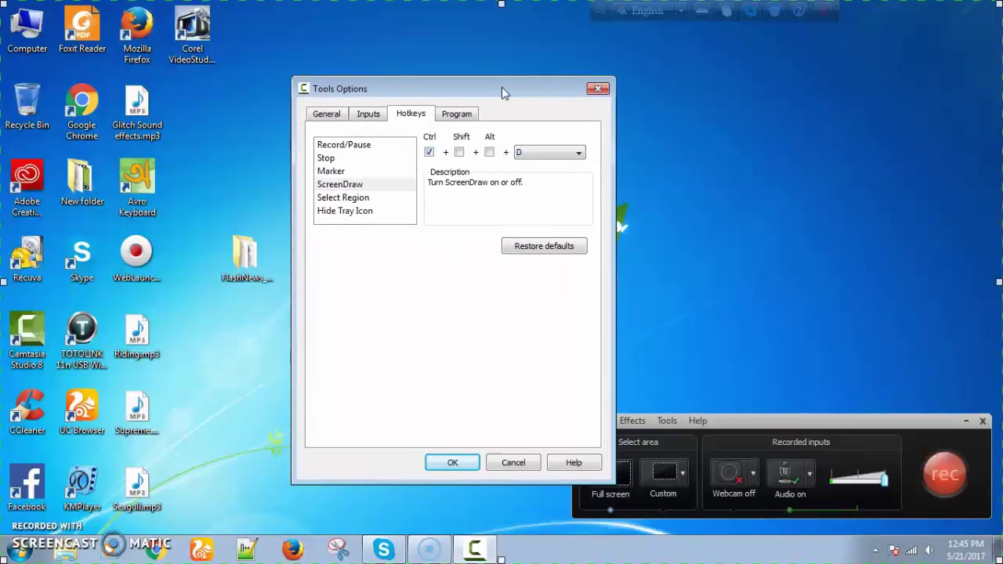
{"action": "left_click", "coordinate": [451, 463]}
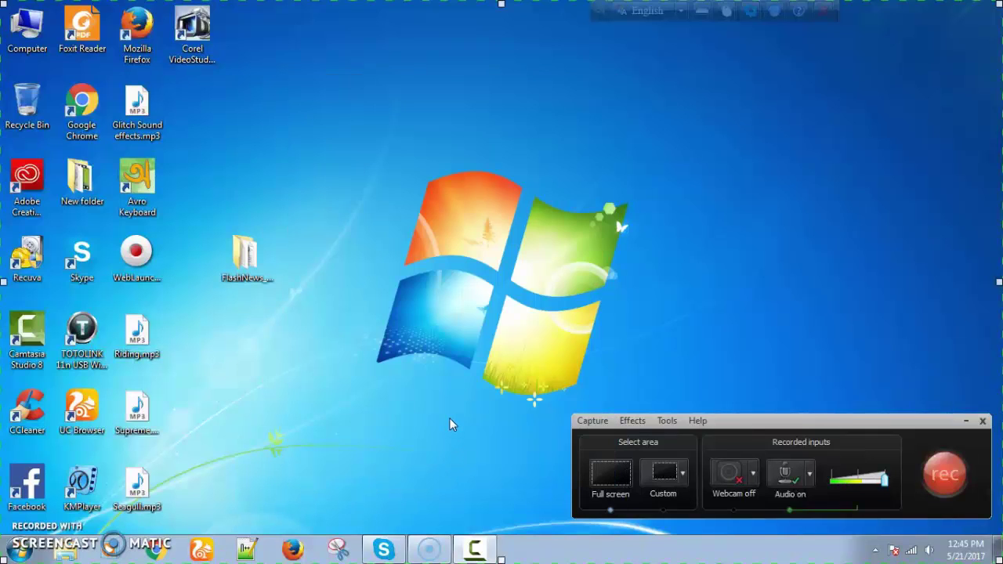
Start a full-screen recording and turn on ScreenDraw
{"action": "left_click_drag", "start_coordinate": [757, 423], "coordinate": [619, 386]}
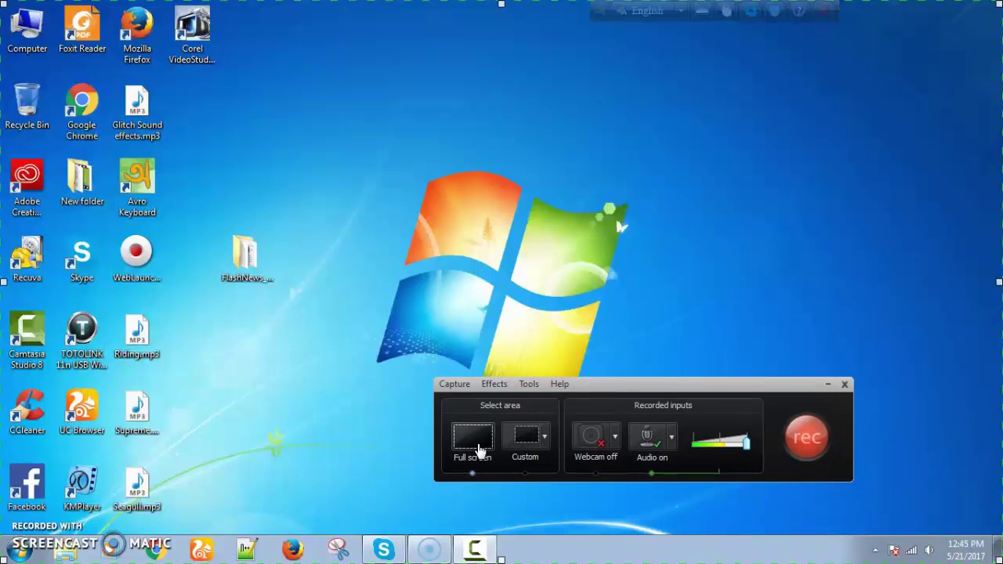
{"action": "key", "text": "F9"}
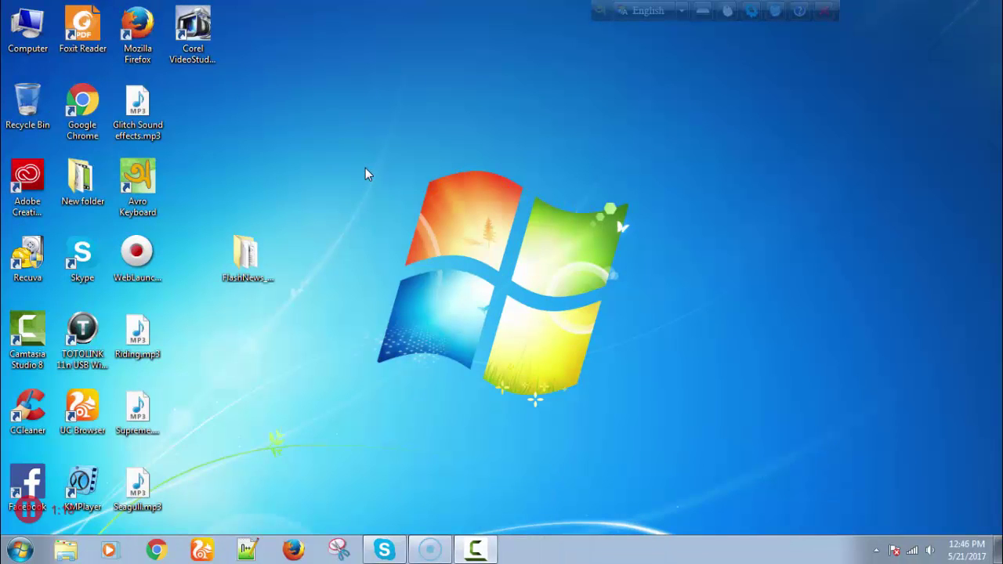
{"action": "key", "text": "ctrl+shift+d"}
Draw three yellow straight lines across and above the Windows logo on the desktop
{"action": "left_click_drag", "start_coordinate": [304, 126], "coordinate": [515, 235]}
{"action": "left_click_drag", "start_coordinate": [446, 125], "coordinate": [649, 153]}
{"action": "left_click_drag", "start_coordinate": [462, 302], "coordinate": [580, 310]}
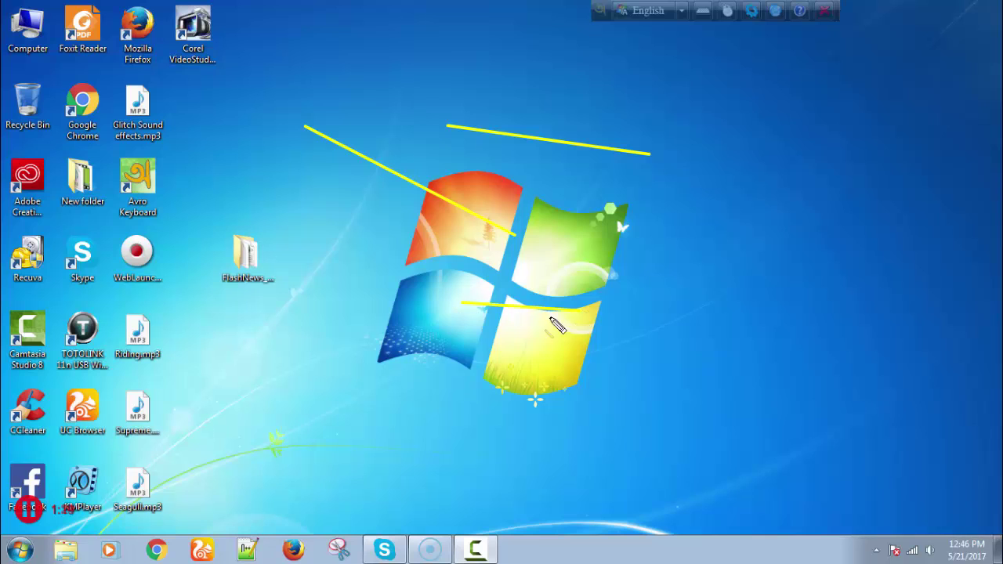
Draw a large yellow rectangle to the right of the Windows logo and a yellow ellipse to its lower left
{"action": "key", "text": "r"}
{"action": "left_click_drag", "start_coordinate": [629, 195], "coordinate": [901, 359]}
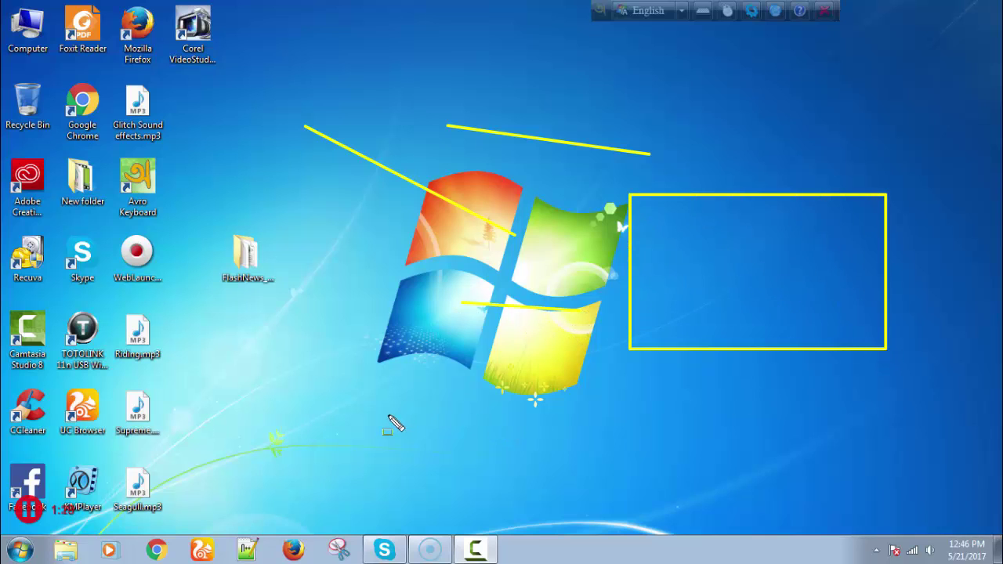
{"action": "key", "text": "e"}
{"action": "left_click_drag", "start_coordinate": [235, 344], "coordinate": [429, 464]}
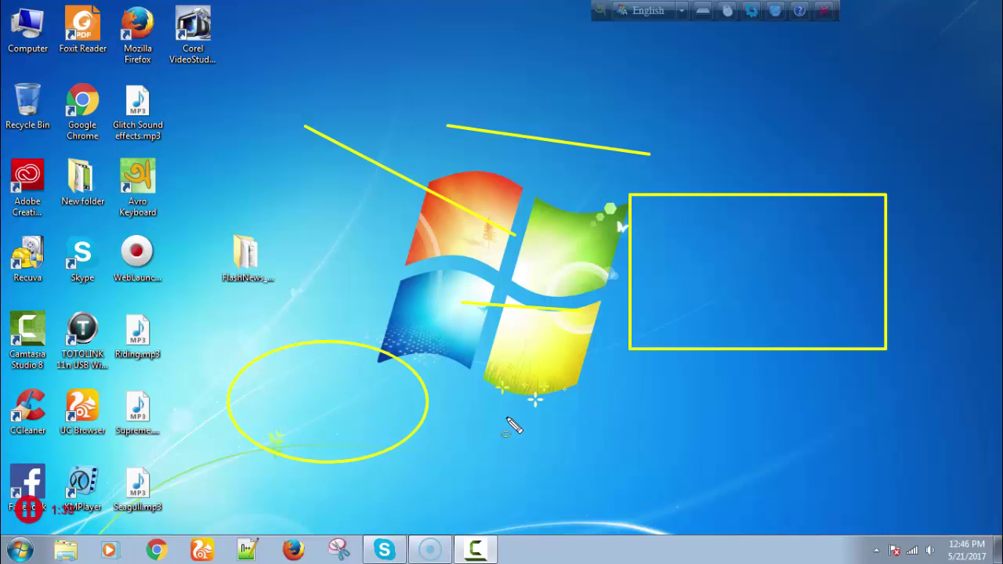
Draw a yellow straight line sloping down from the logo's lower edge and a yellow arrow above the logo
{"action": "mouse_move", "coordinate": [505, 386]}
{"action": "left_mouse_down"}
{"action": "mouse_move", "coordinate": [622, 432]}
{"action": "mouse_move", "coordinate": [762, 455]}
{"action": "left_mouse_up"}
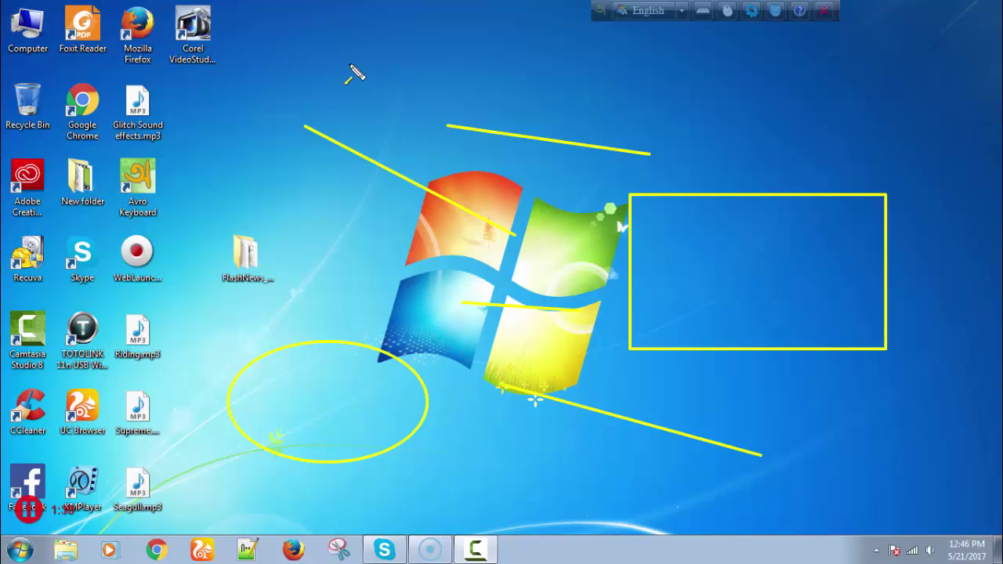
{"action": "left_click_drag", "start_coordinate": [331, 52], "coordinate": [550, 88]}
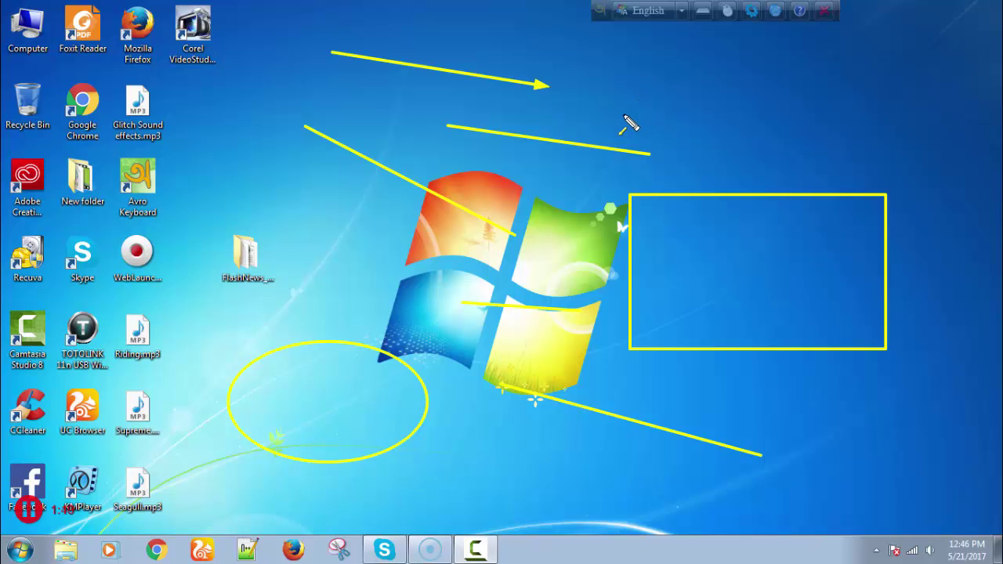
Draw four more arrows around the Windows logo, one each in red, blue, magenta and white
{"action": "key", "text": "r"}
{"action": "left_click_drag", "start_coordinate": [623, 82], "coordinate": [820, 124]}
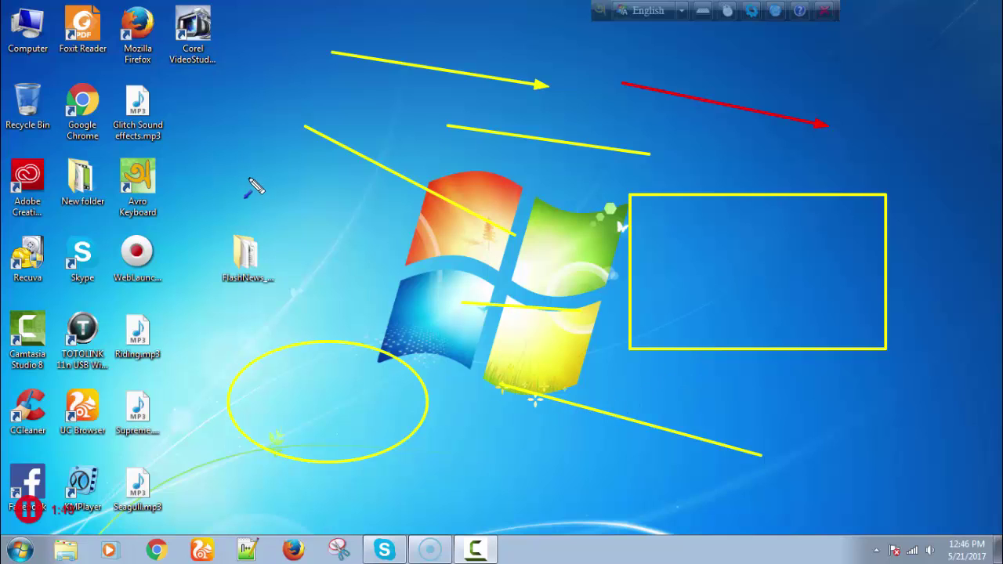
{"action": "key", "text": "b"}
{"action": "left_click_drag", "start_coordinate": [225, 148], "coordinate": [408, 274]}
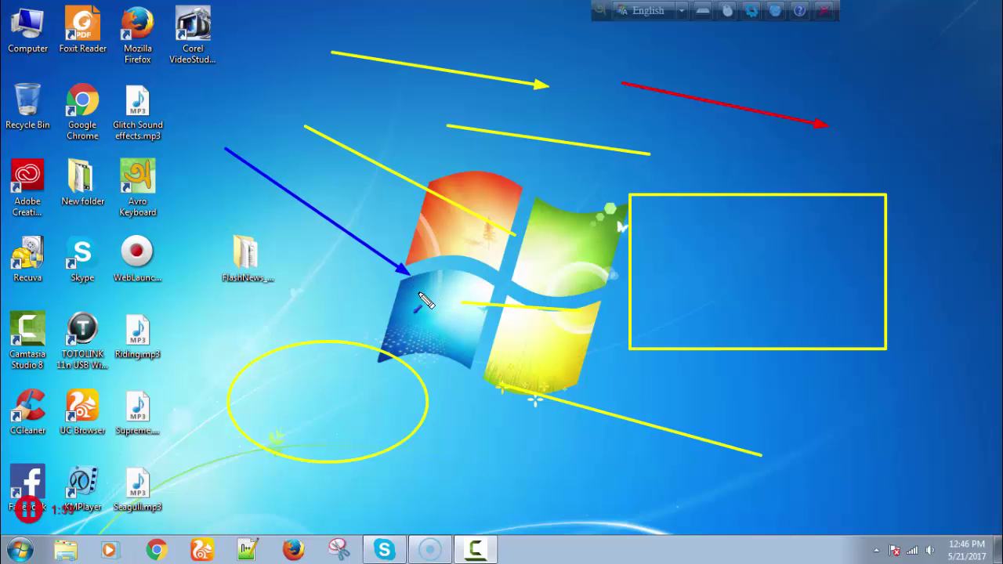
{"action": "key", "text": "p"}
{"action": "left_click_drag", "start_coordinate": [301, 283], "coordinate": [364, 302]}
{"action": "left_click_drag", "start_coordinate": [478, 341], "coordinate": [517, 340]}
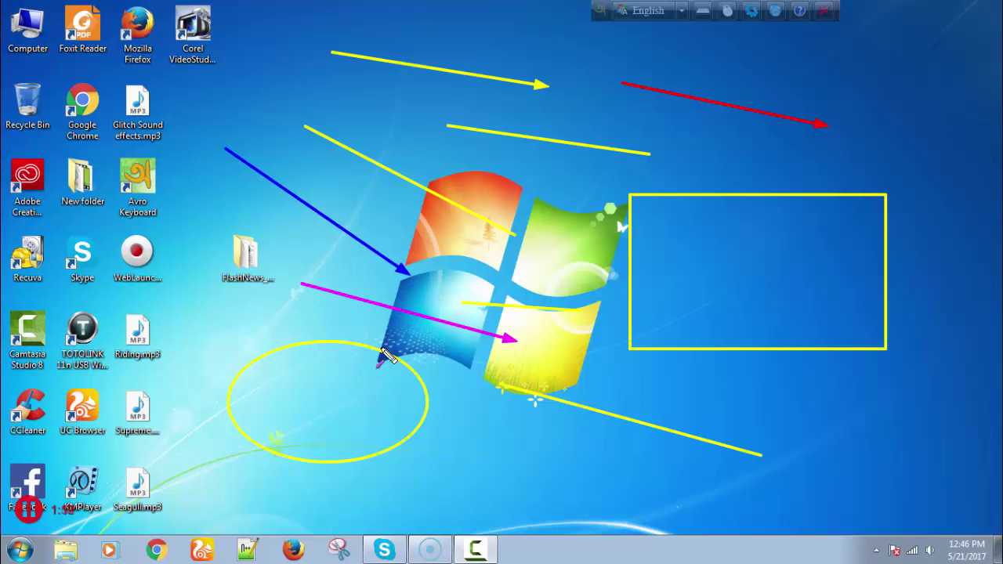
{"action": "left_click_drag", "start_coordinate": [232, 93], "coordinate": [401, 103]}
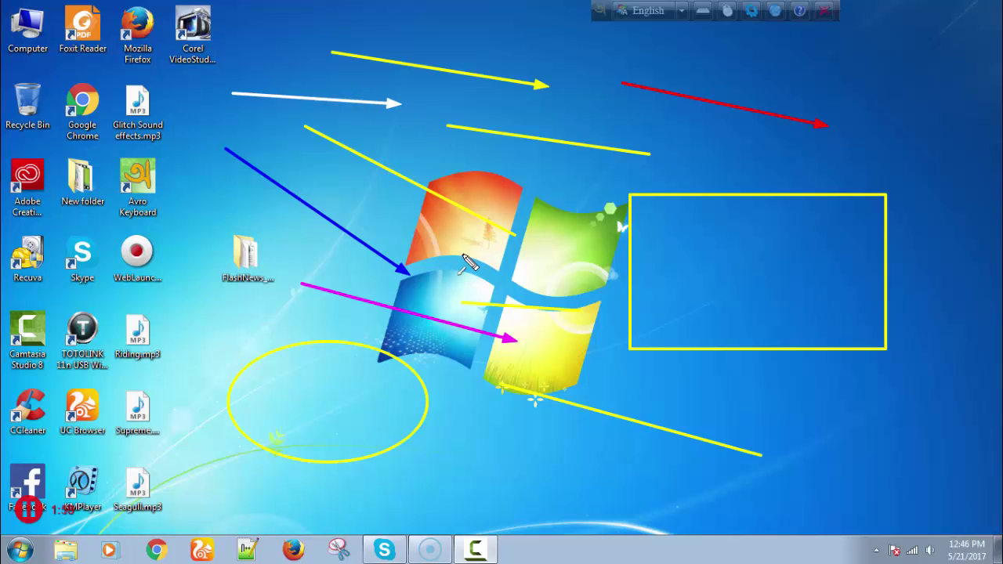
Draw a yellow arrow below the large rectangle and a yellow rectangle around the Avro Keyboard icon
{"action": "left_click_drag", "start_coordinate": [698, 385], "coordinate": [909, 442]}
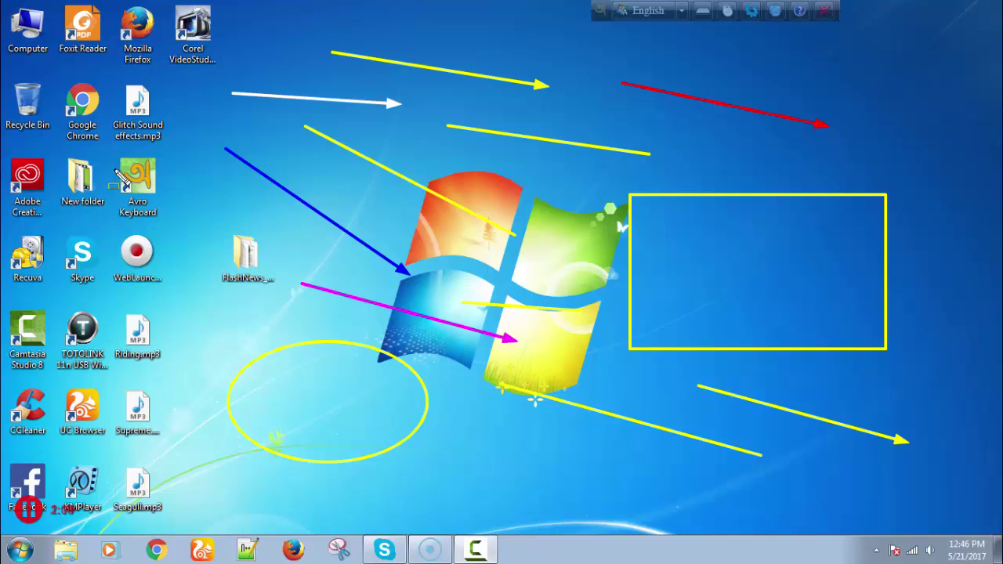
{"action": "left_click_drag", "start_coordinate": [110, 155], "coordinate": [192, 208]}
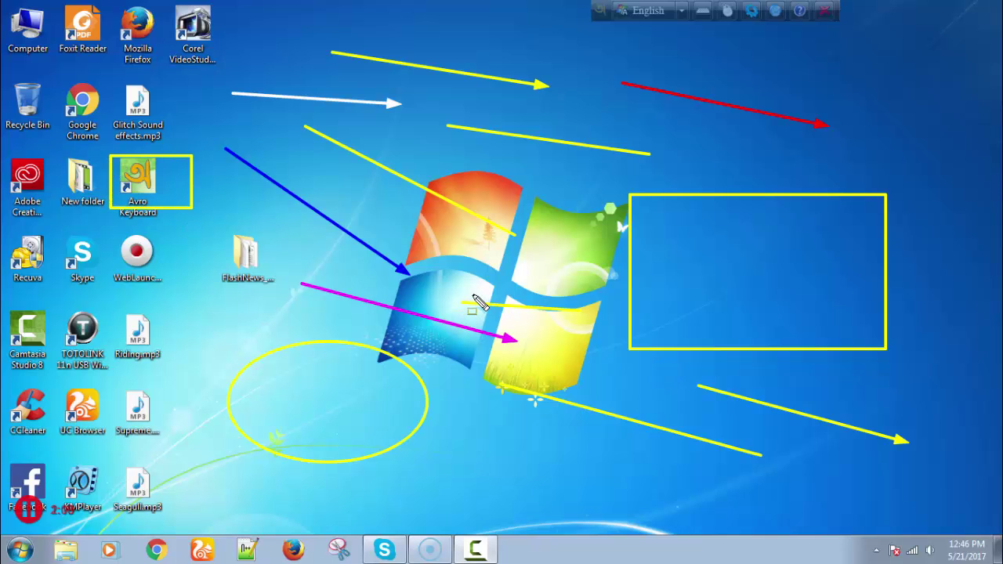